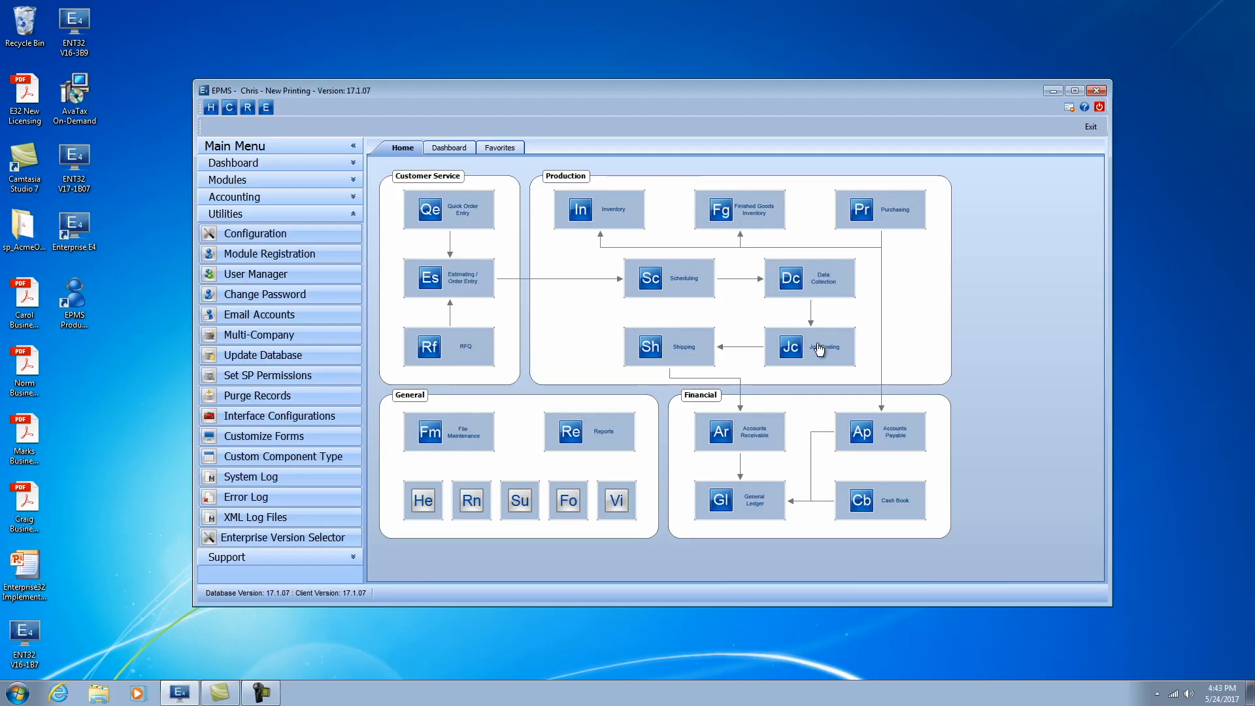
Step: Launch Job Costing from the Jc tile and switch its View to Job Number
left_click(820, 350)
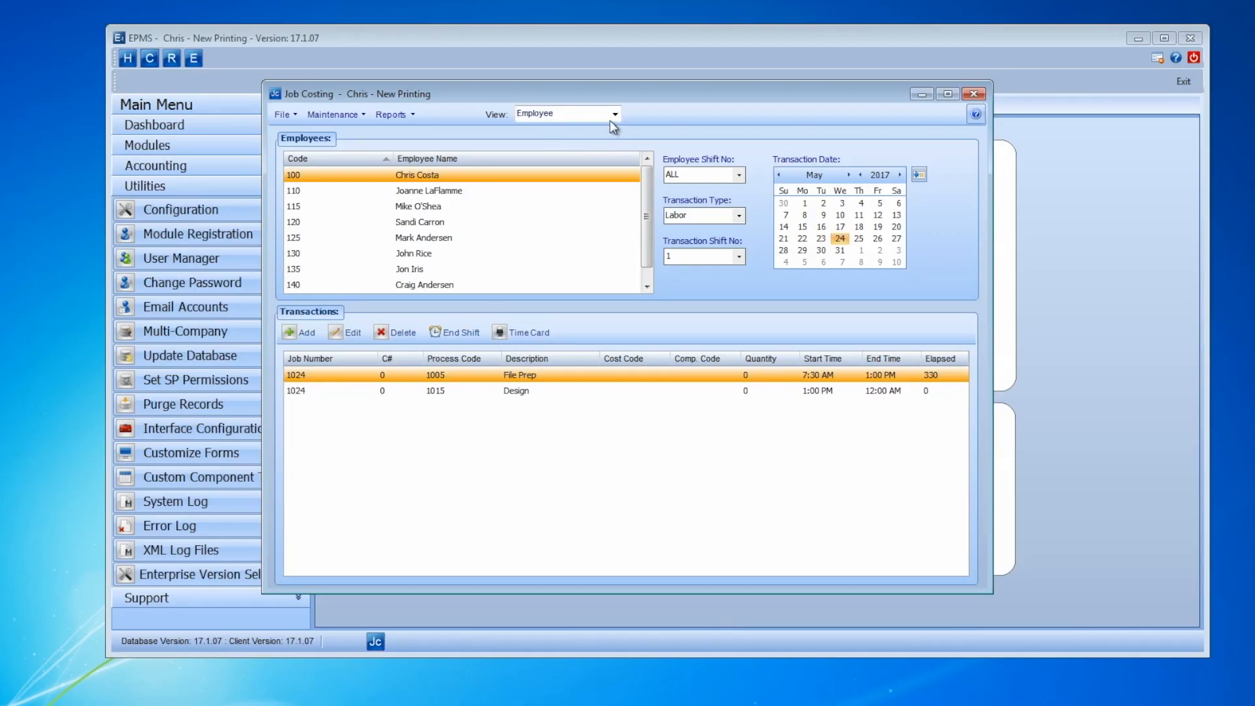
left_click(614, 115)
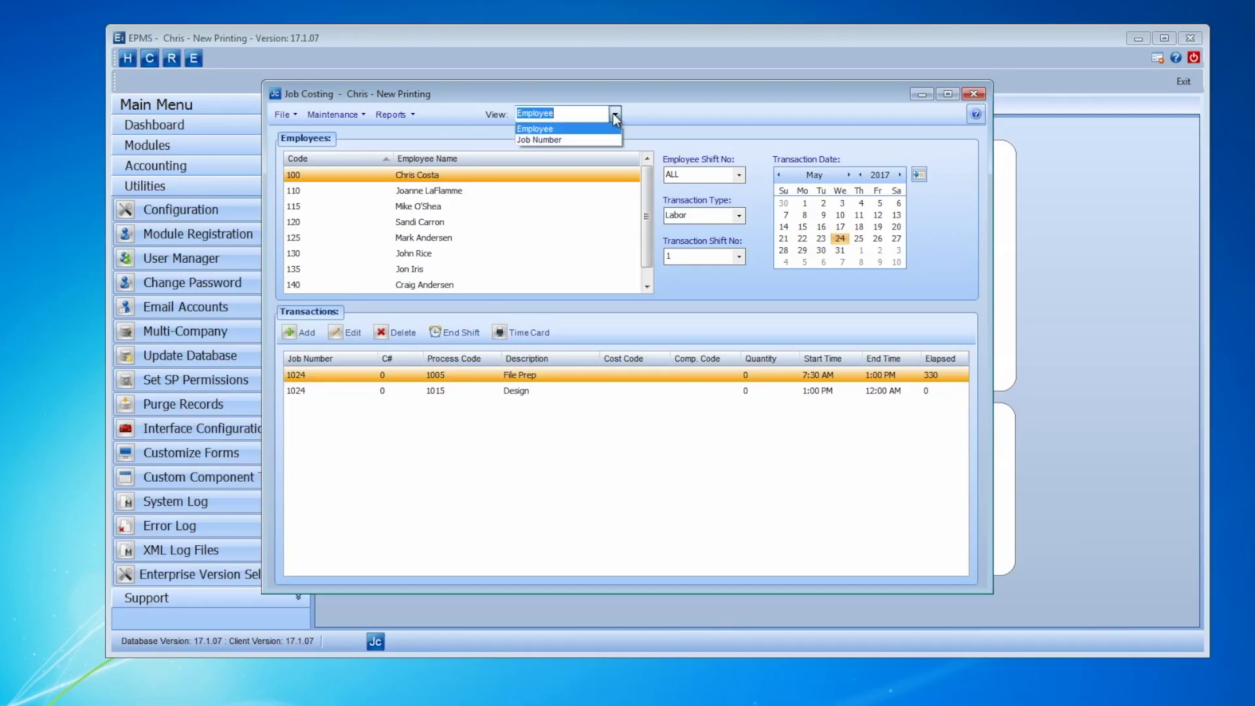
left_click(574, 142)
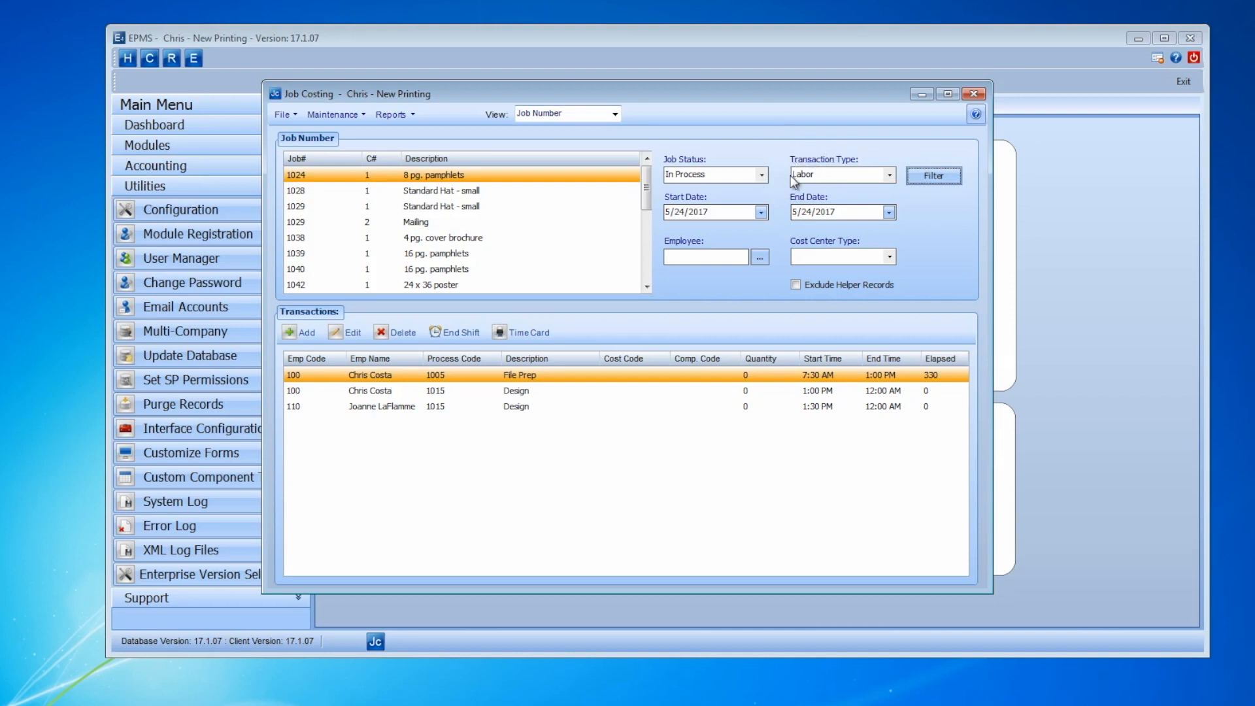
Step: Keep transaction type Labor and start a new Time Card Entry for job 1024, moving to its employee field
left_click(889, 177)
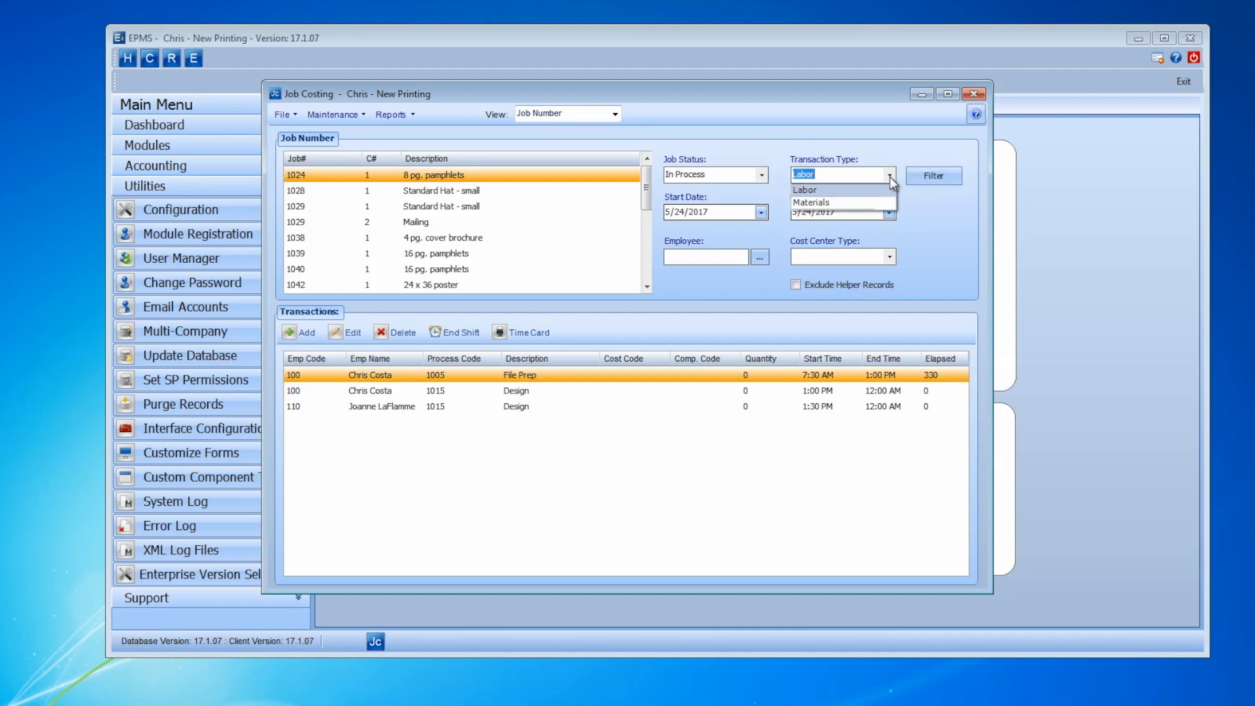
left_click(860, 177)
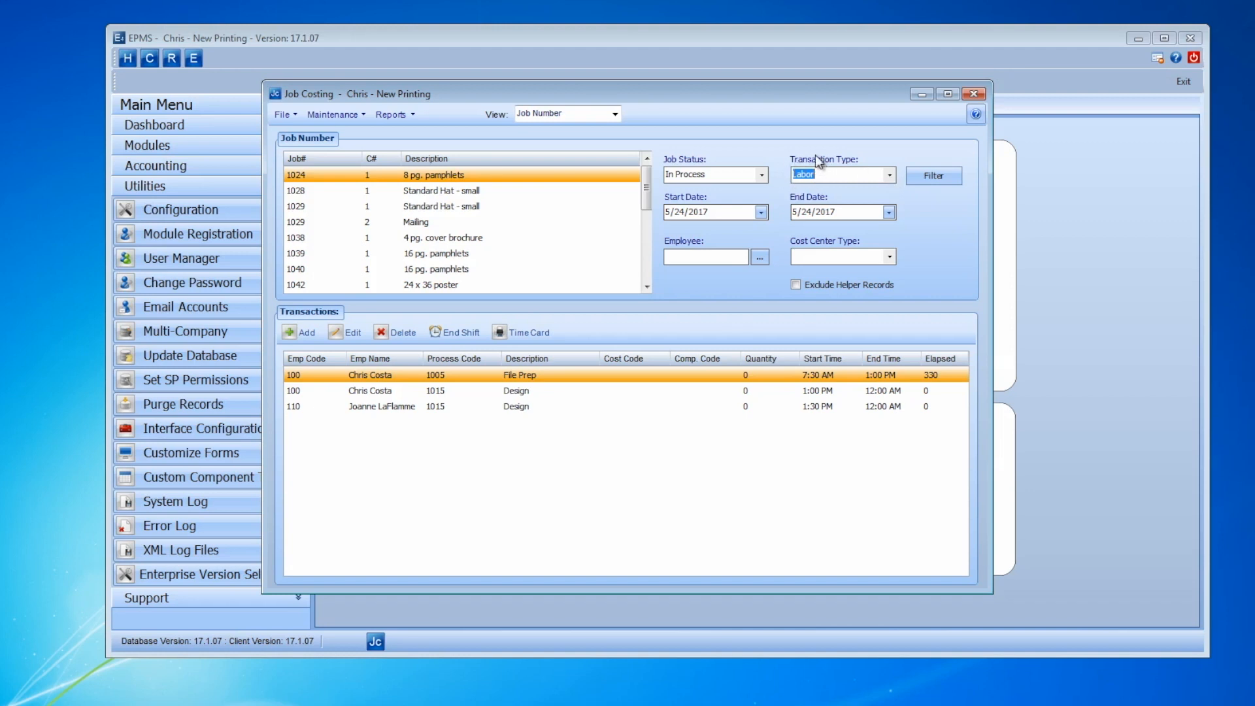
left_click(298, 333)
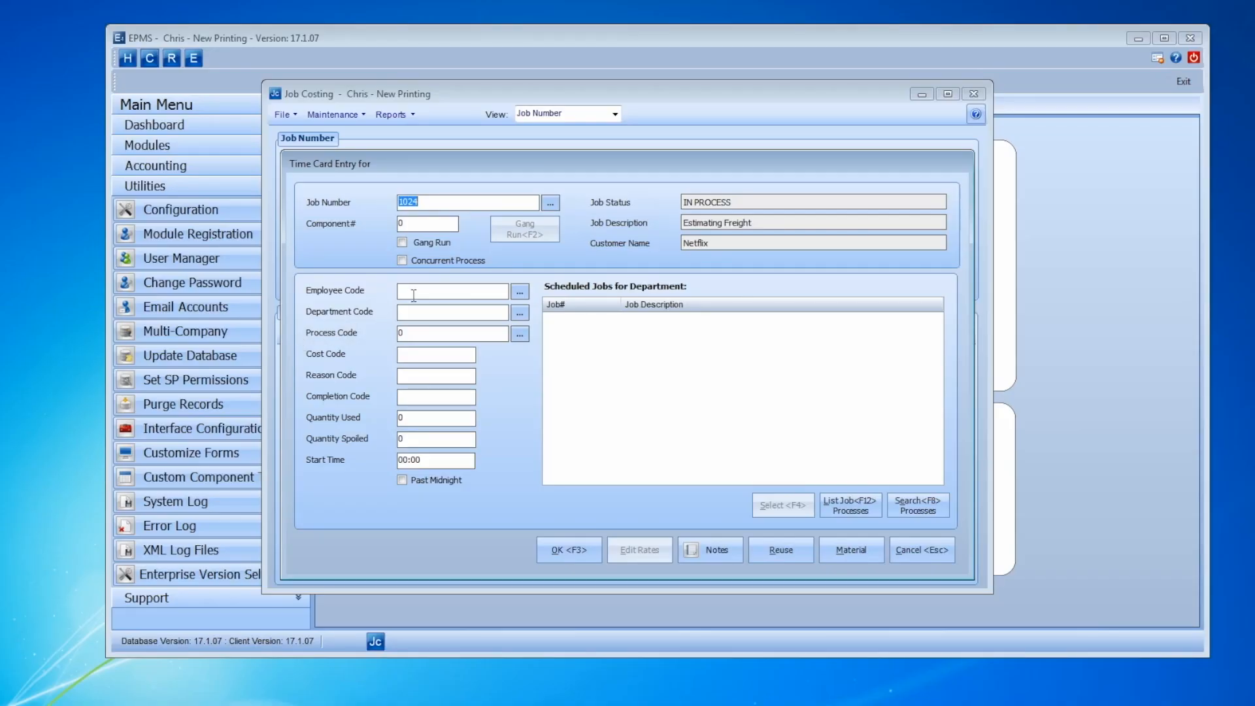
left_click(413, 294)
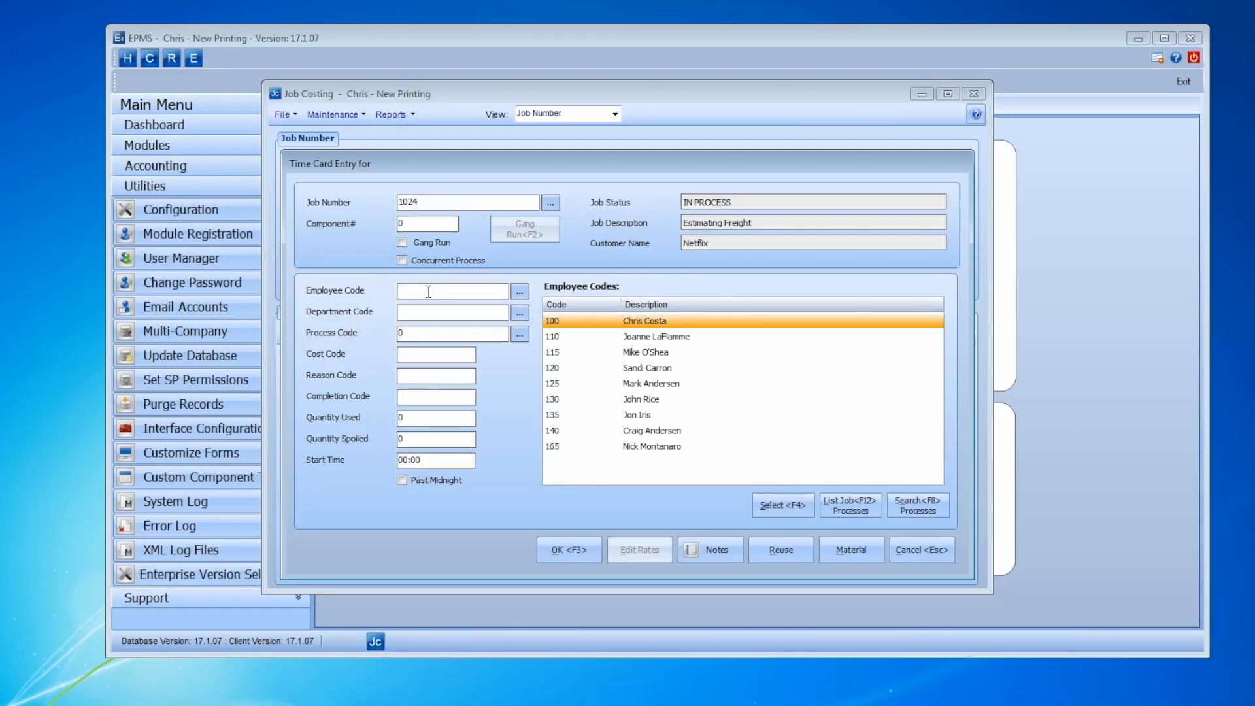
Step: Pick employee 100 for the time card, then cancel it unsaved and select employee 100's Design transaction
double_click(599, 327)
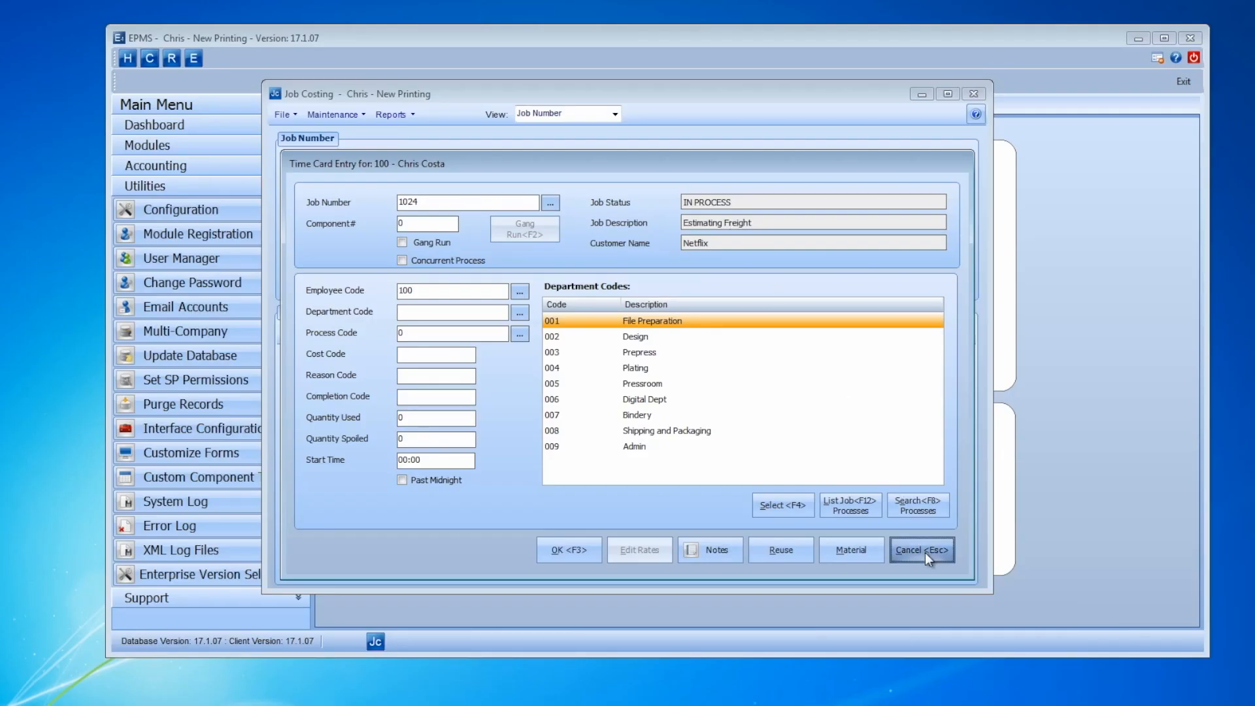
left_click(925, 550)
left_click(493, 392)
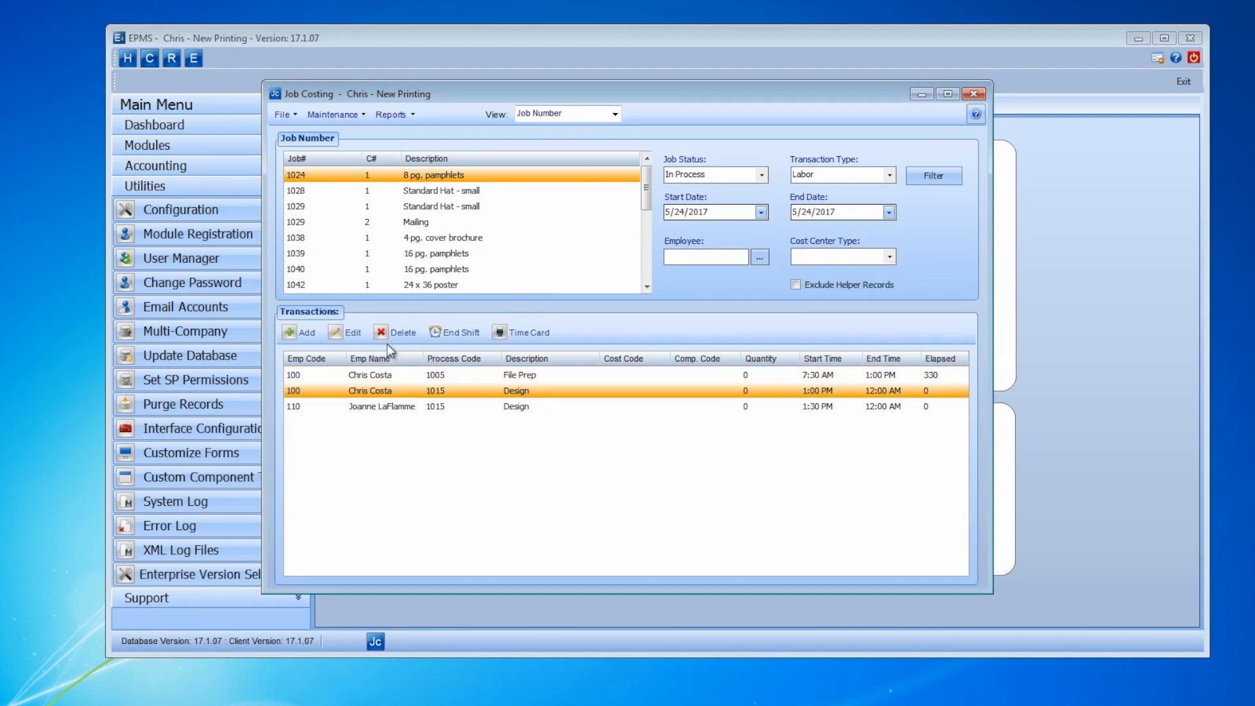
left_click(349, 332)
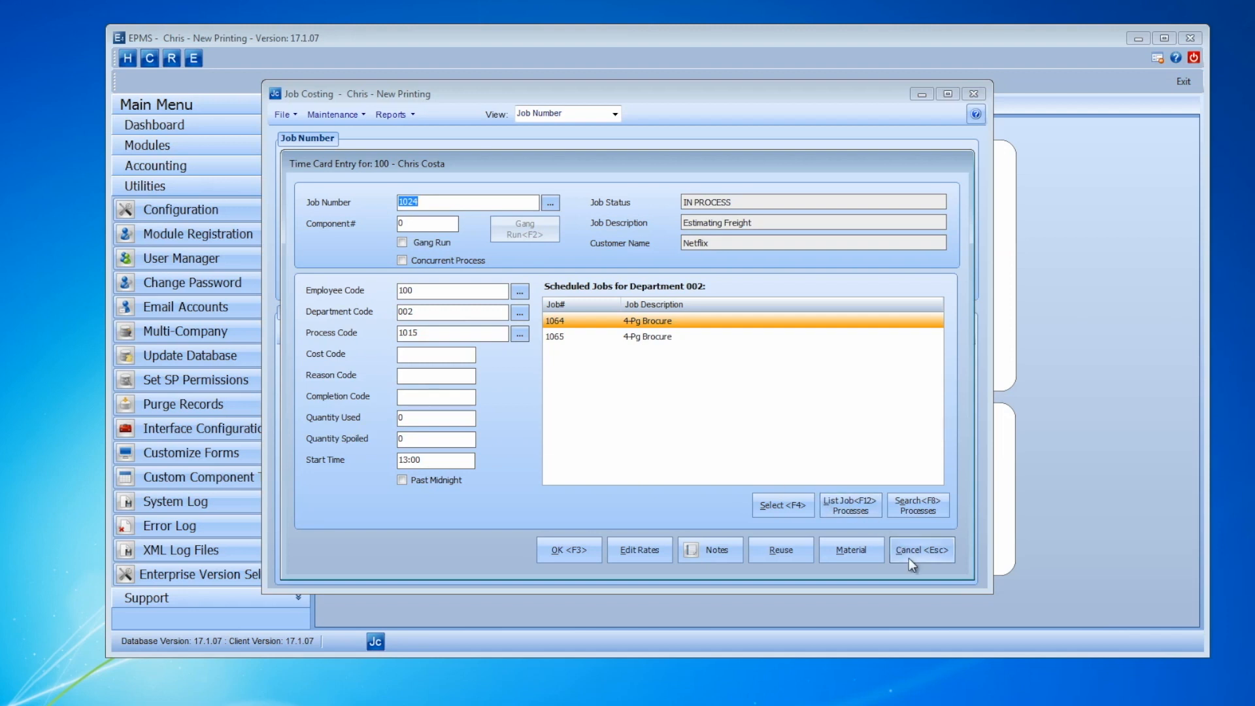
left_click(909, 558)
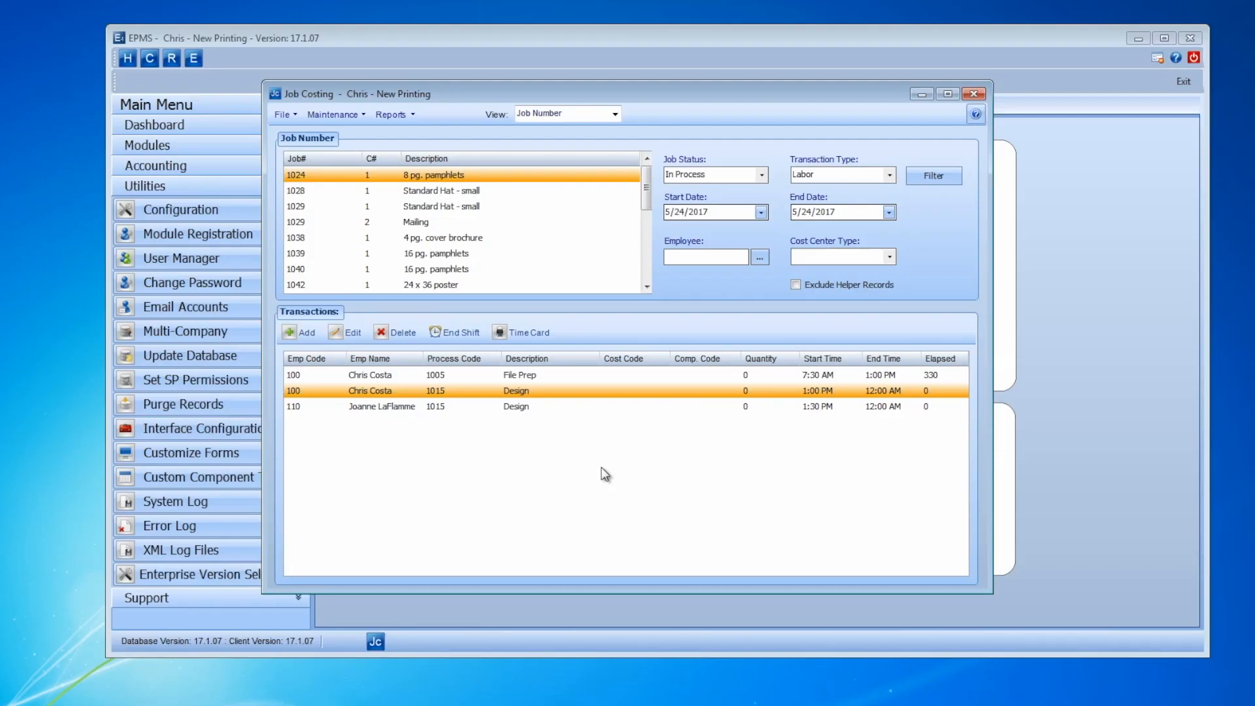
Step: Review the filter choices, keeping job status In Process, transaction type Labor and a blank cost center type
left_click(762, 176)
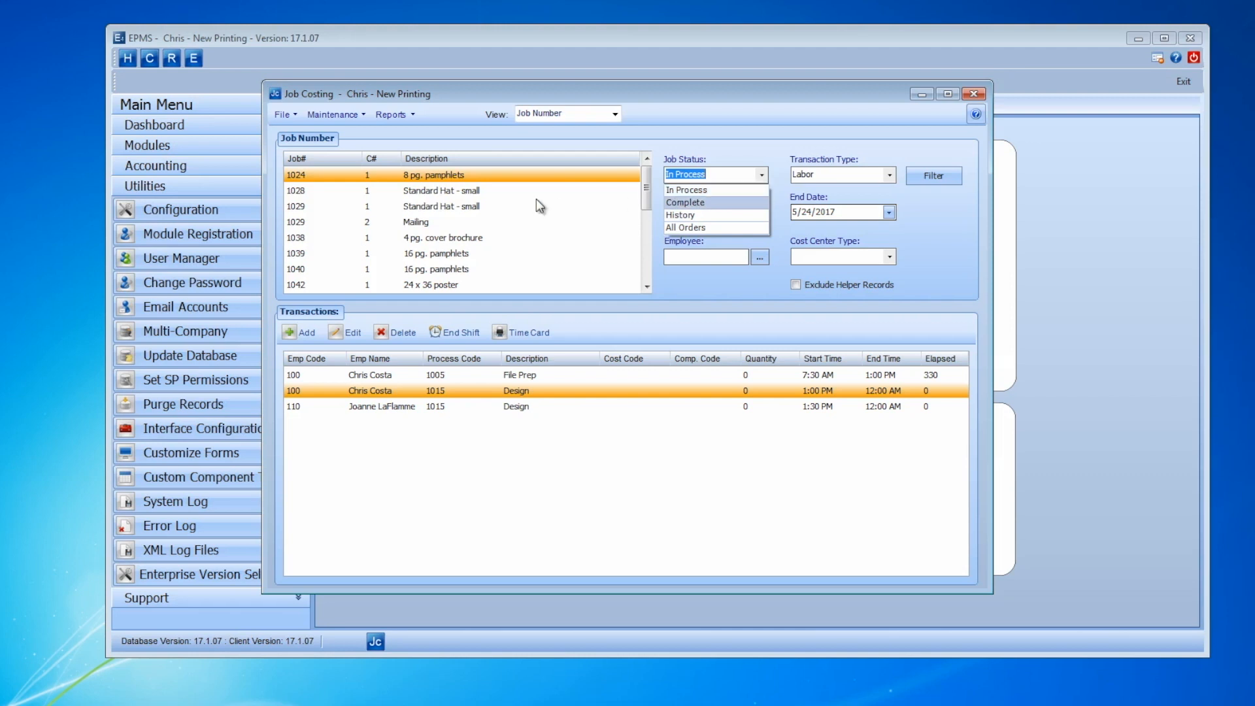
left_click(697, 189)
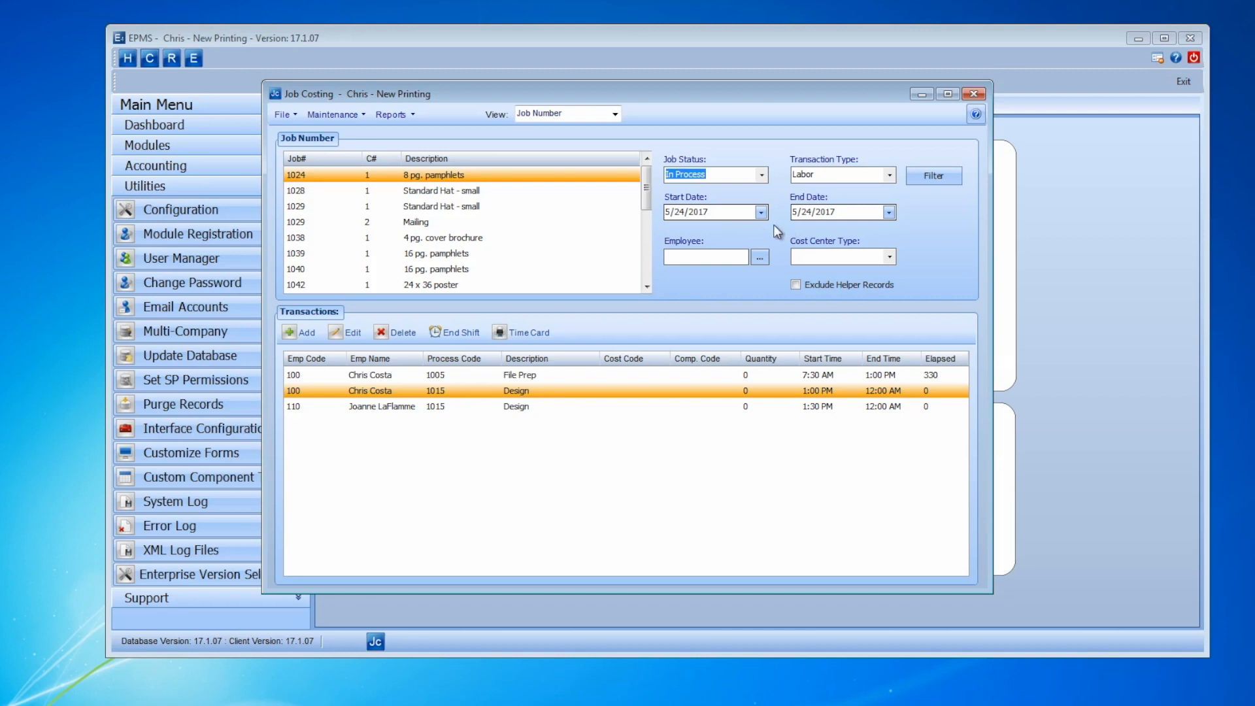
left_click(889, 175)
left_click(889, 258)
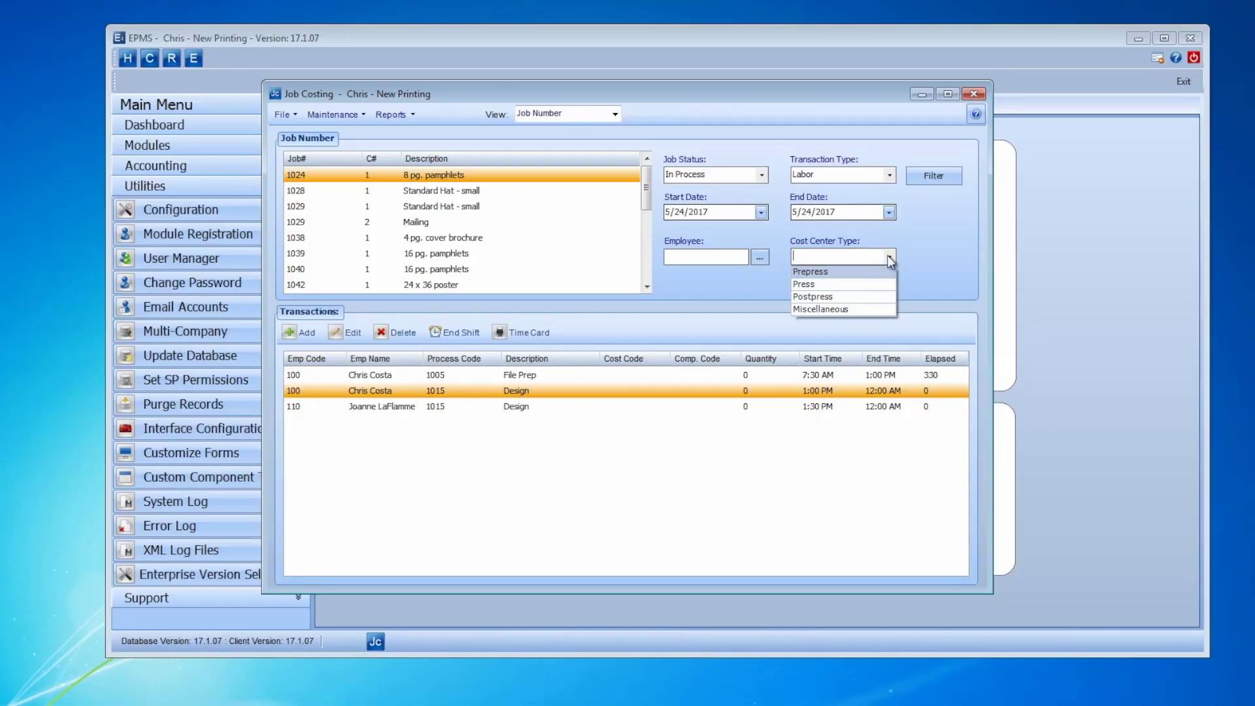
left_click(890, 259)
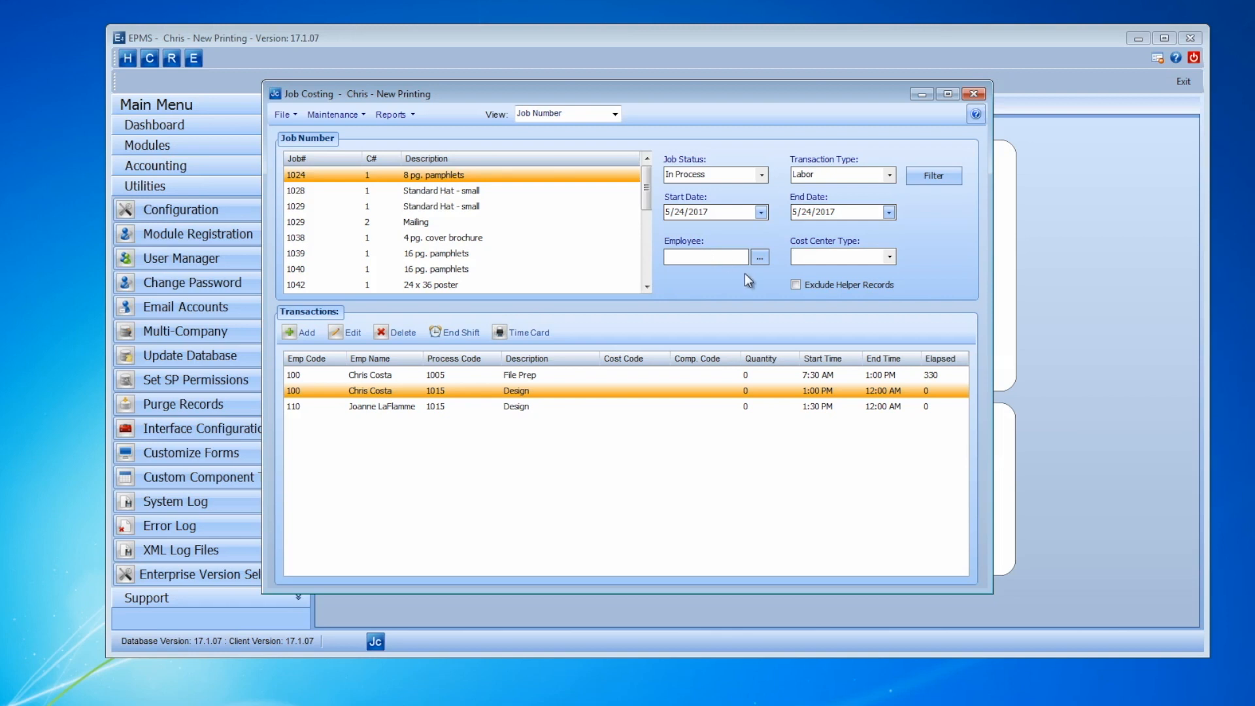
Step: Choose employee 100 in the Employee filter and apply it to job 1024's transactions
left_click(762, 256)
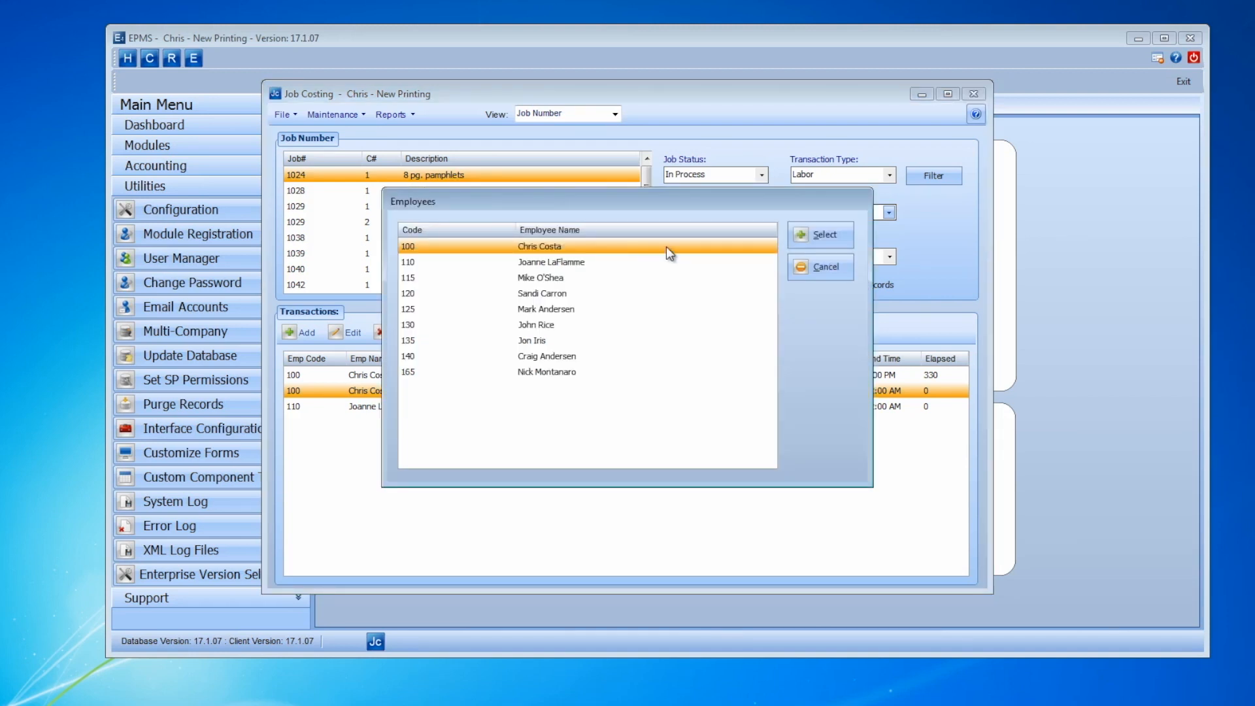
left_click(821, 236)
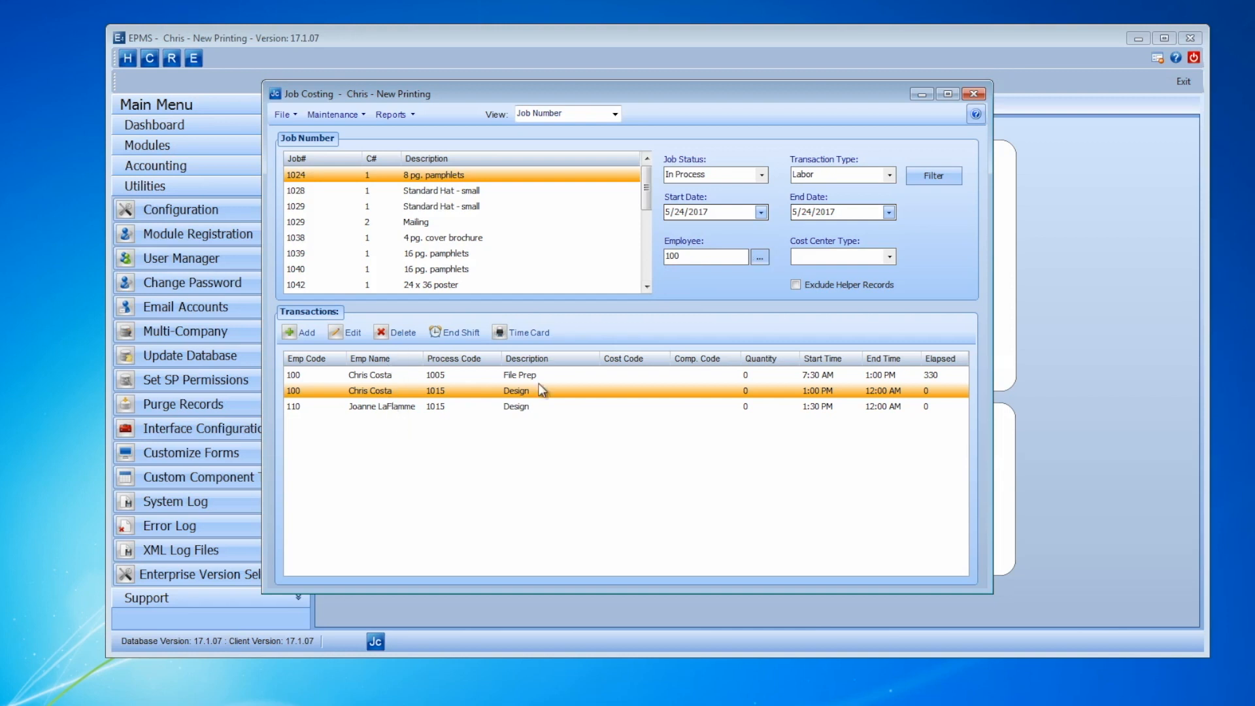
left_click(937, 176)
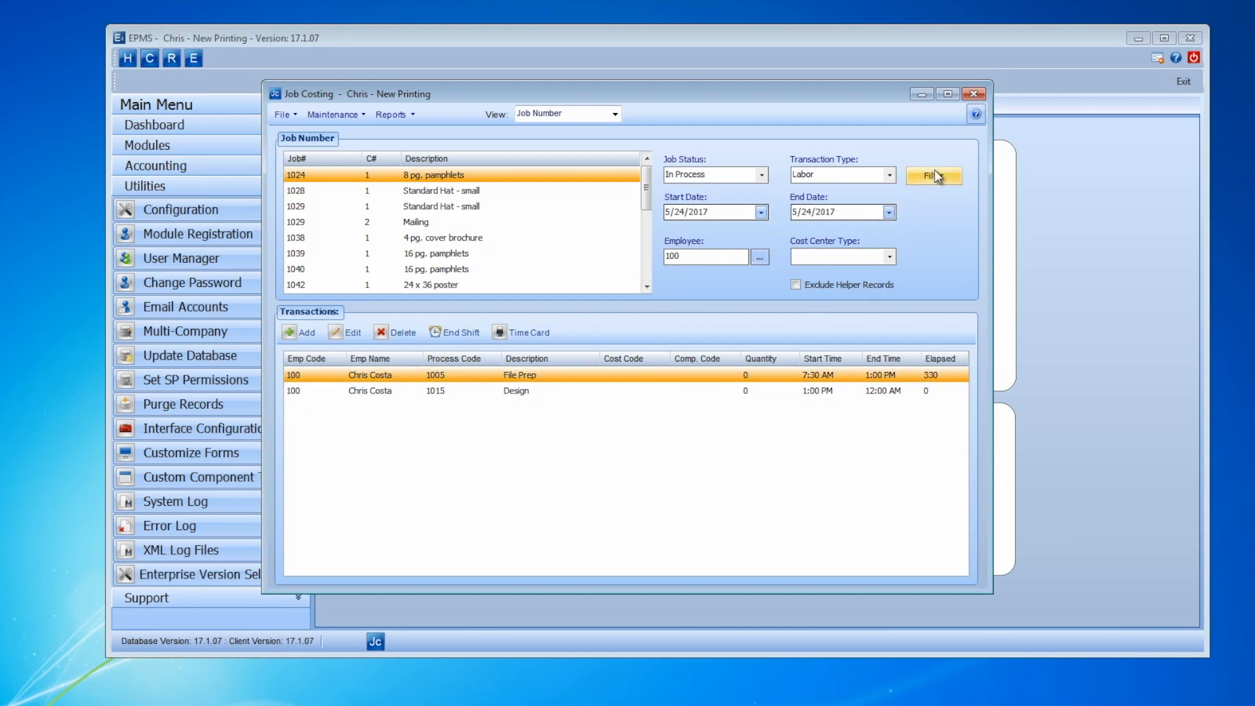